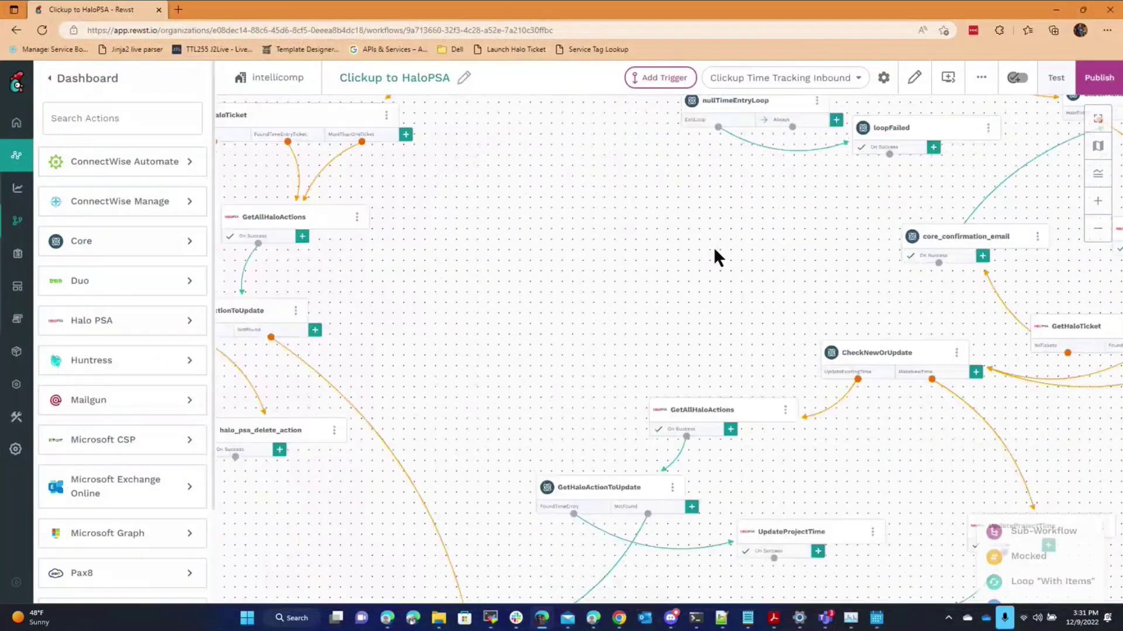
Inspect the GrabClickUpTask, CheckNewOrUpdate and update branches, then minimize Rewst to show the ticket.
{"action": "scroll", "coordinate": [715, 248], "scroll_direction": "down", "scroll_amount": 5}
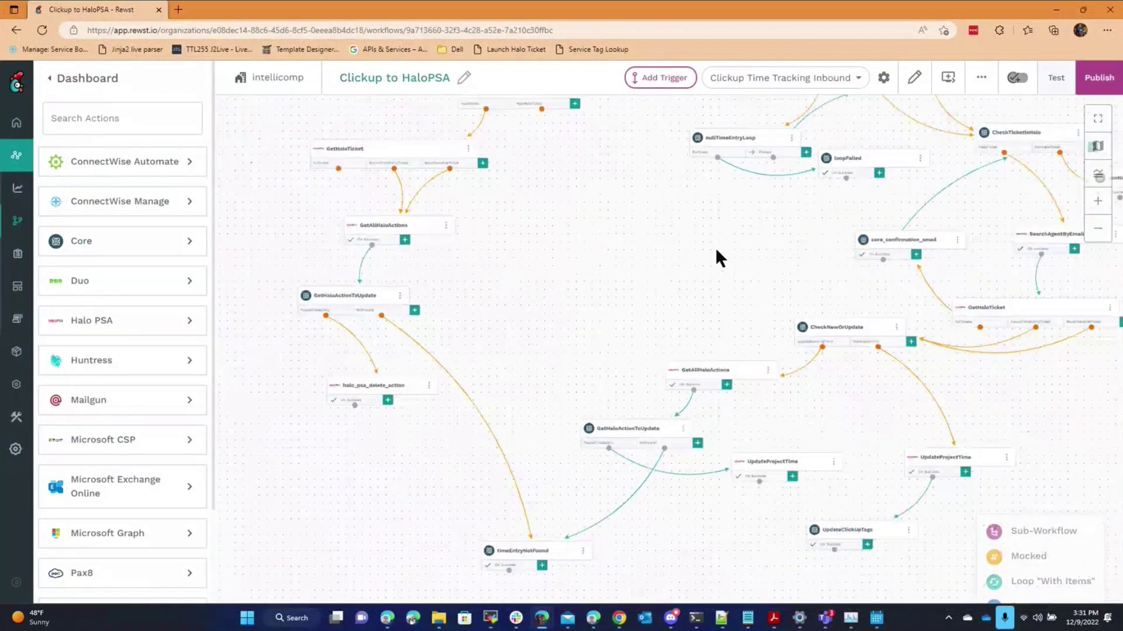
{"action": "scroll", "coordinate": [616, 302], "scroll_direction": "up", "scroll_amount": 3}
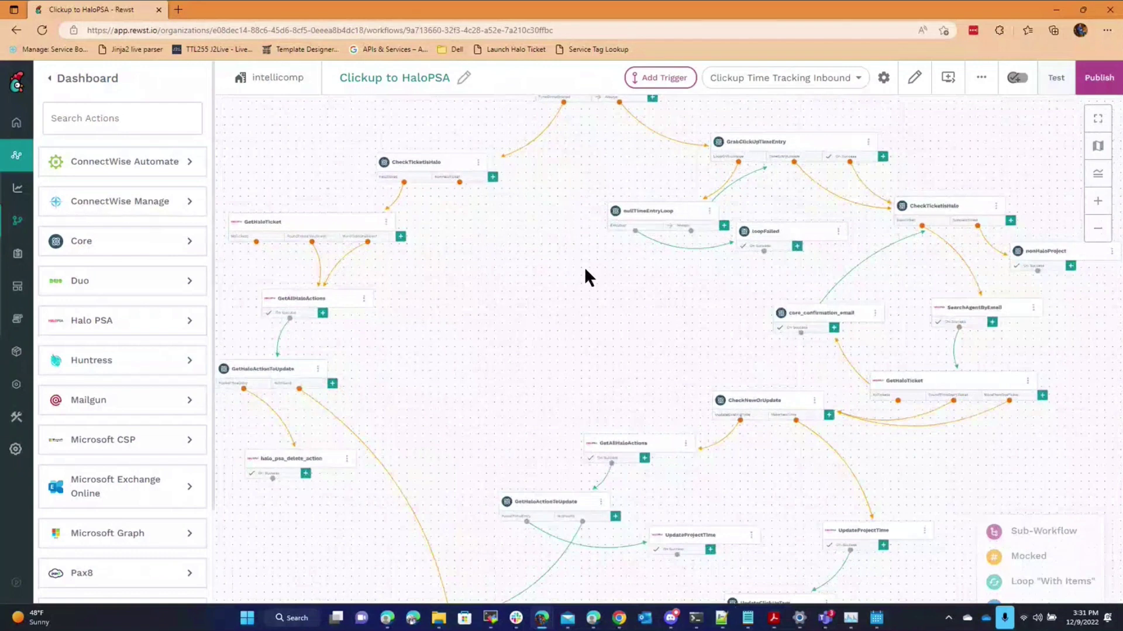
{"action": "left_click_drag", "start_coordinate": [584, 276], "coordinate": [476, 310]}
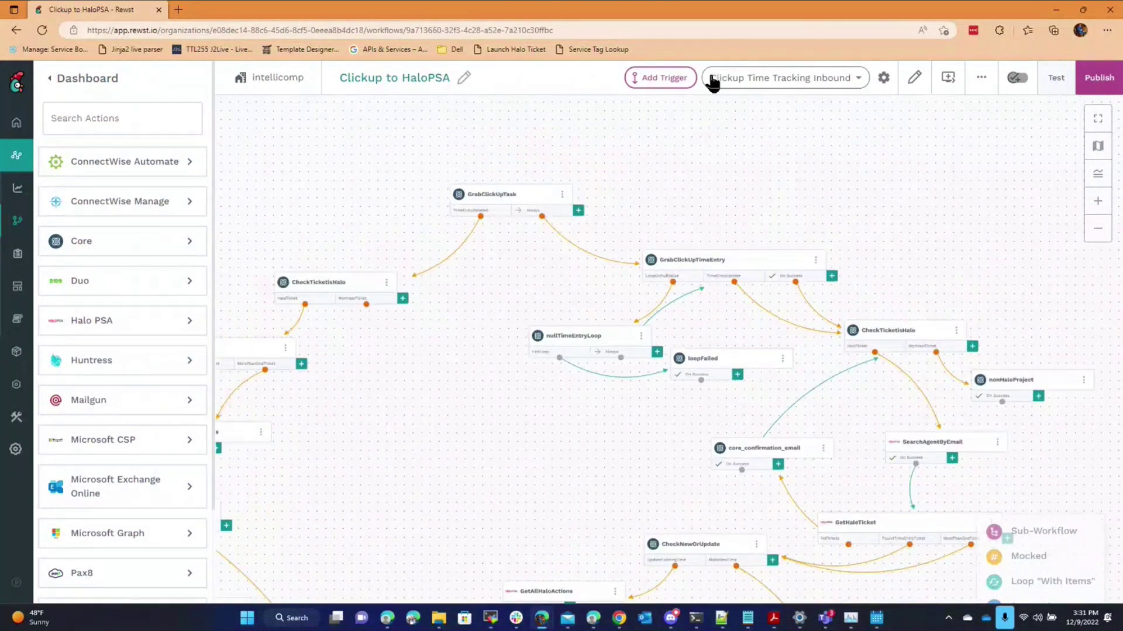
{"action": "left_click_drag", "start_coordinate": [513, 206], "coordinate": [539, 186]}
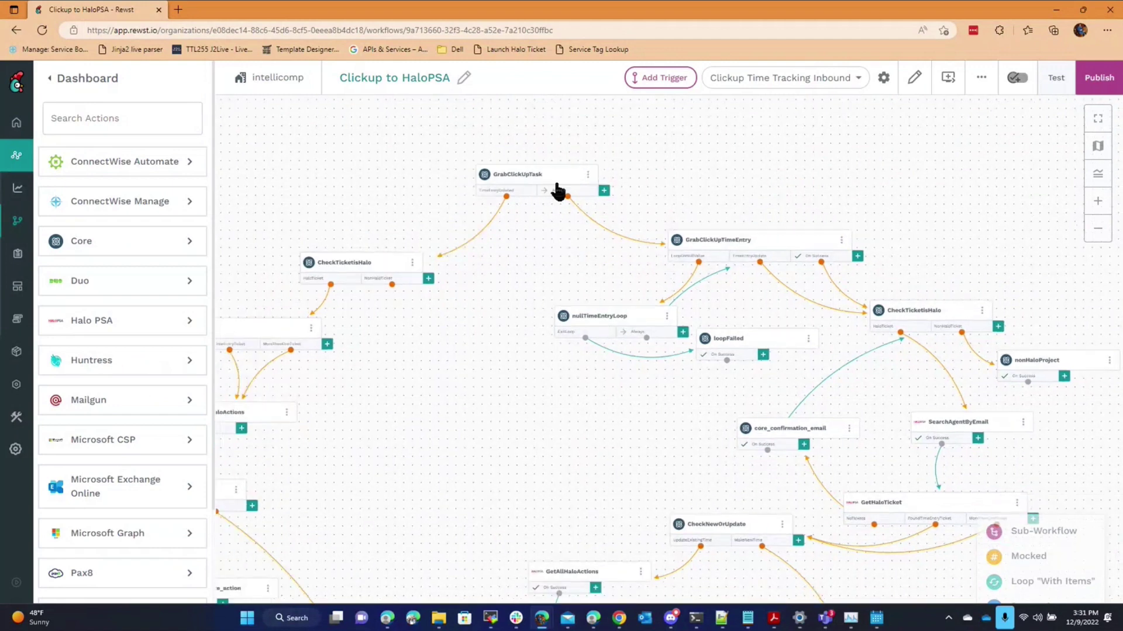
{"action": "scroll", "coordinate": [645, 204], "scroll_direction": "down", "scroll_amount": 3}
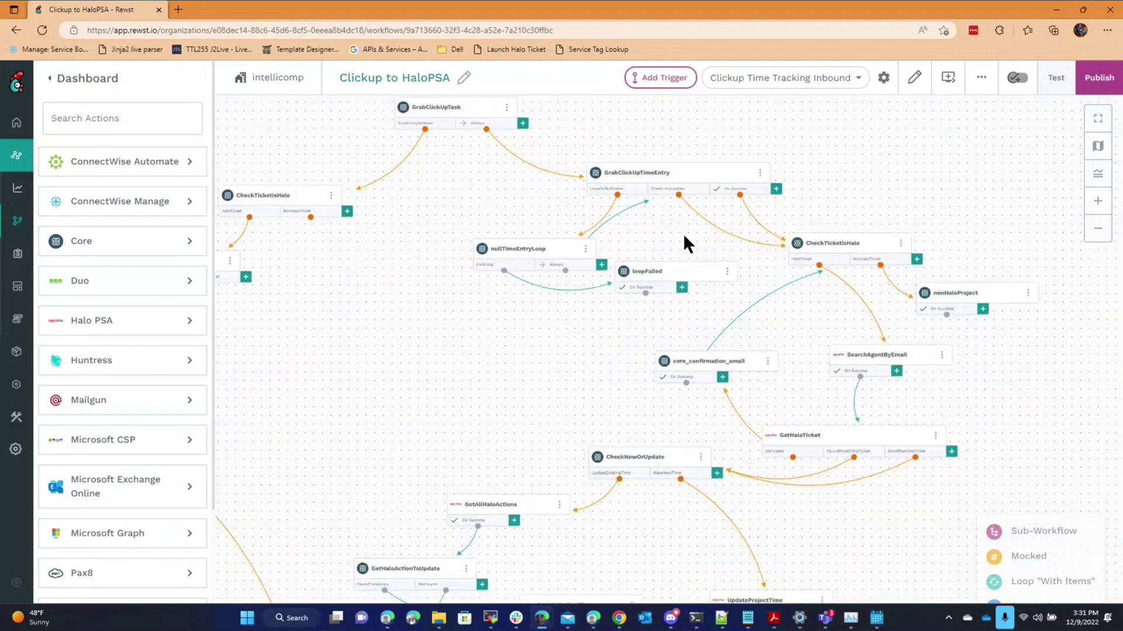
{"action": "left_click_drag", "start_coordinate": [683, 233], "coordinate": [587, 198]}
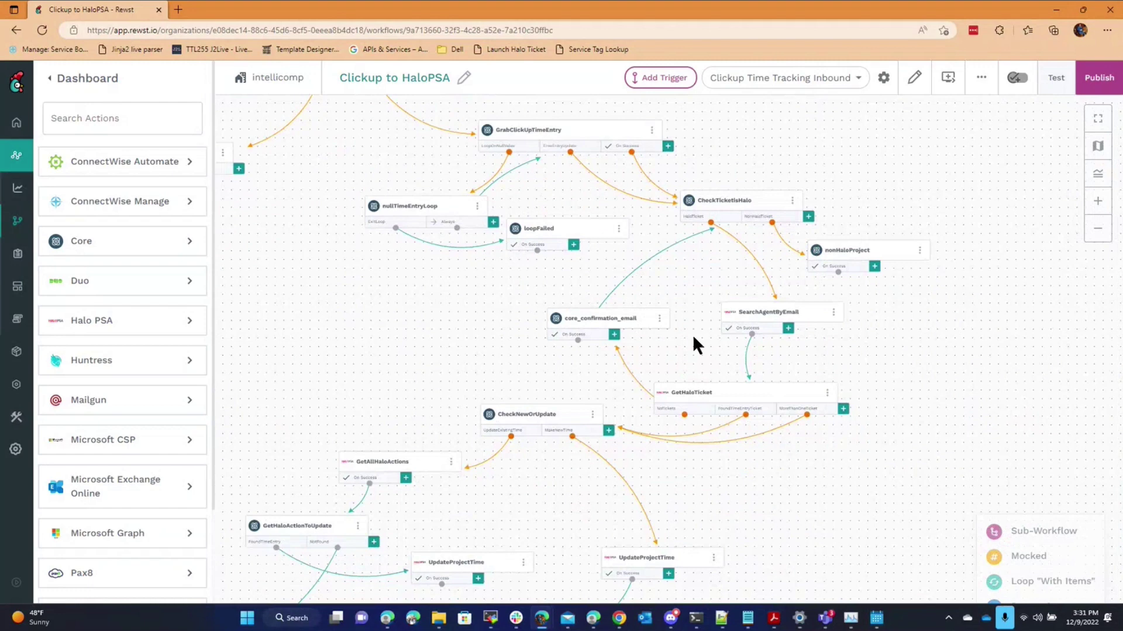
{"action": "left_click_drag", "start_coordinate": [695, 347], "coordinate": [726, 252]}
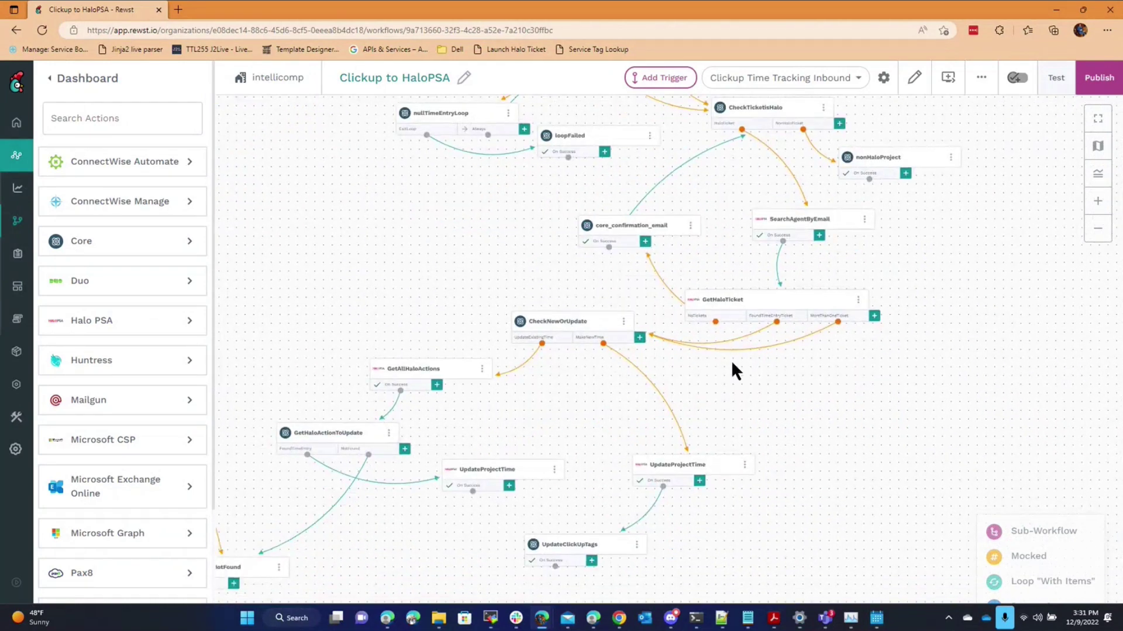
{"action": "scroll", "coordinate": [733, 381], "scroll_direction": "left", "scroll_amount": 2}
{"action": "scroll", "coordinate": [707, 335], "scroll_direction": "down", "scroll_amount": 2}
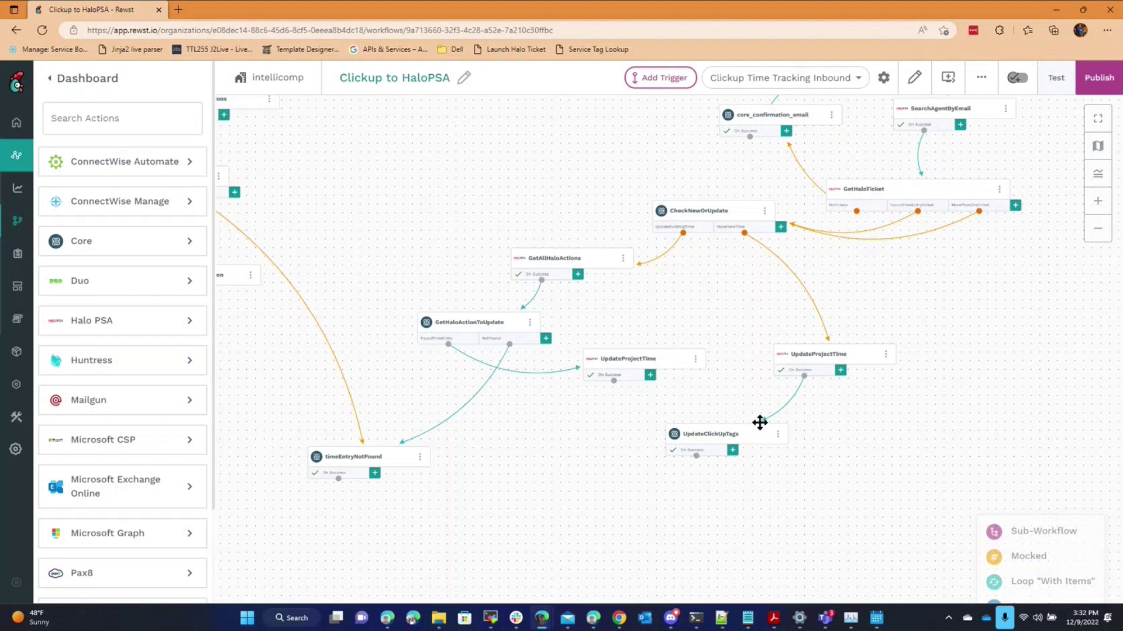
{"action": "left_click", "coordinate": [1056, 9]}
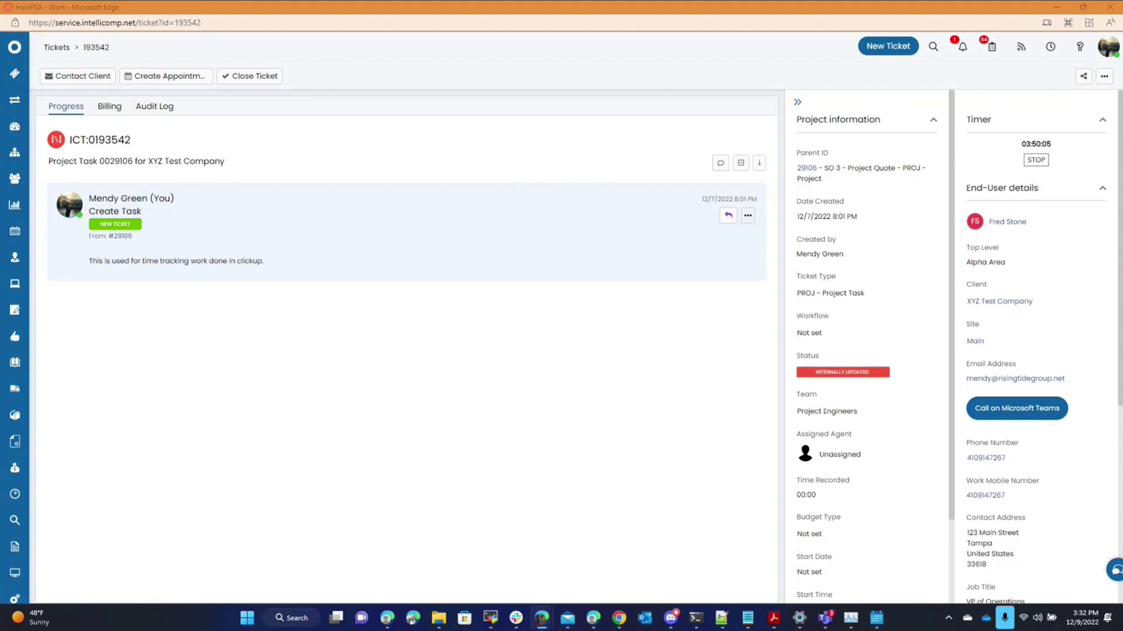
Bring ClickUp back full screen and open the 'Create a new task' task.
{"action": "key", "text": "alt+Tab"}
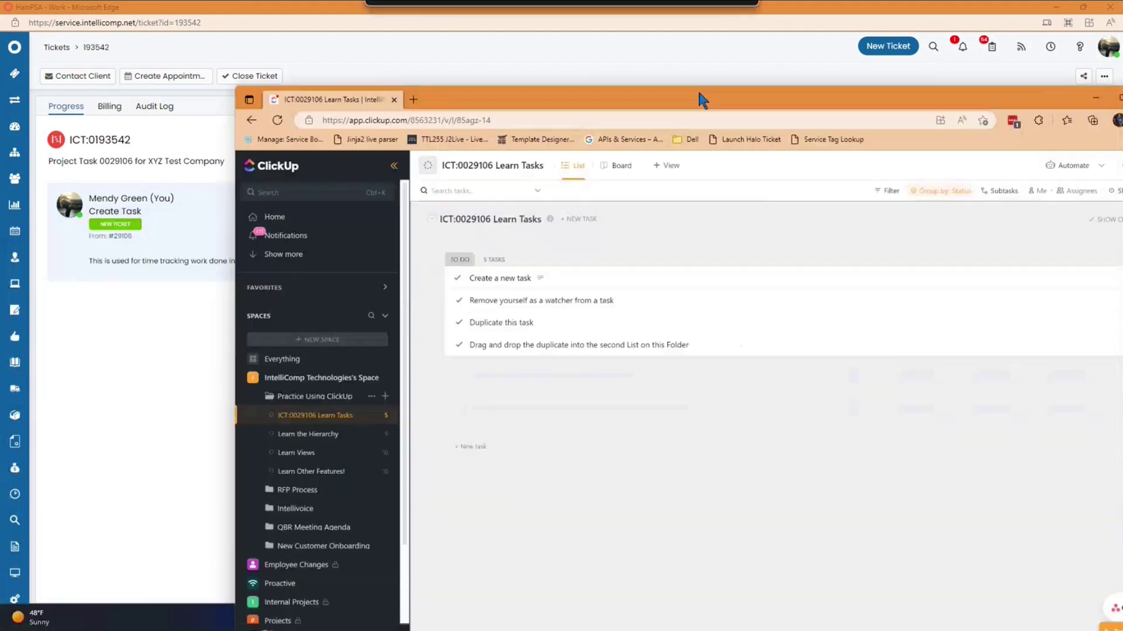
{"action": "double_click", "coordinate": [762, 97]}
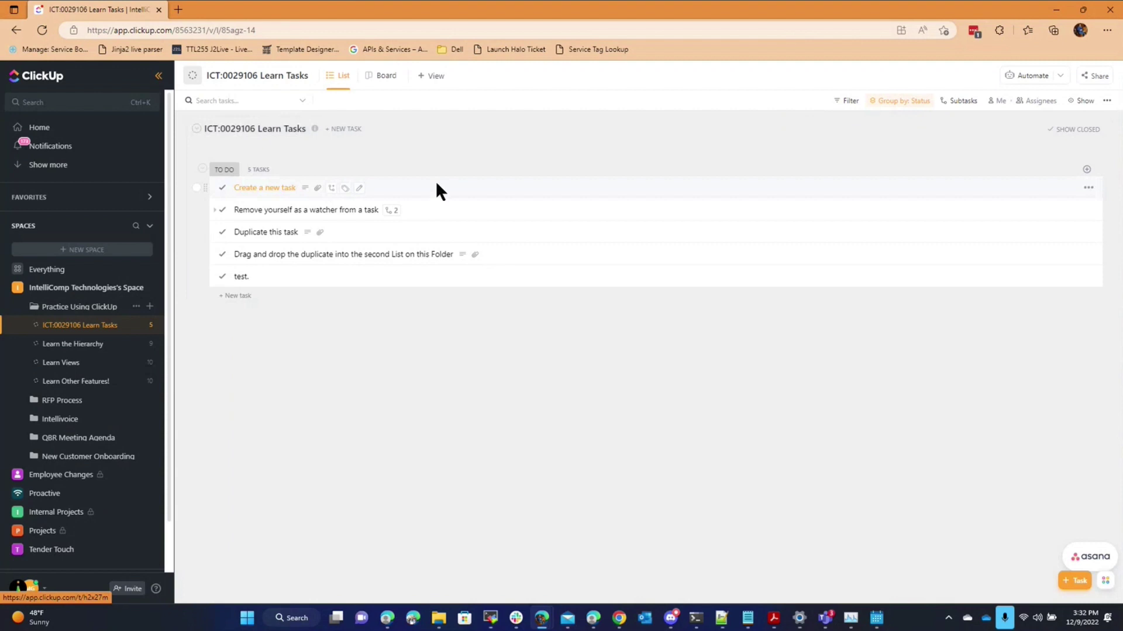
{"action": "left_click", "coordinate": [438, 186]}
Save a 30-minute manual time entry noted 'These are notes of a cool integration'.
{"action": "left_click", "coordinate": [737, 128]}
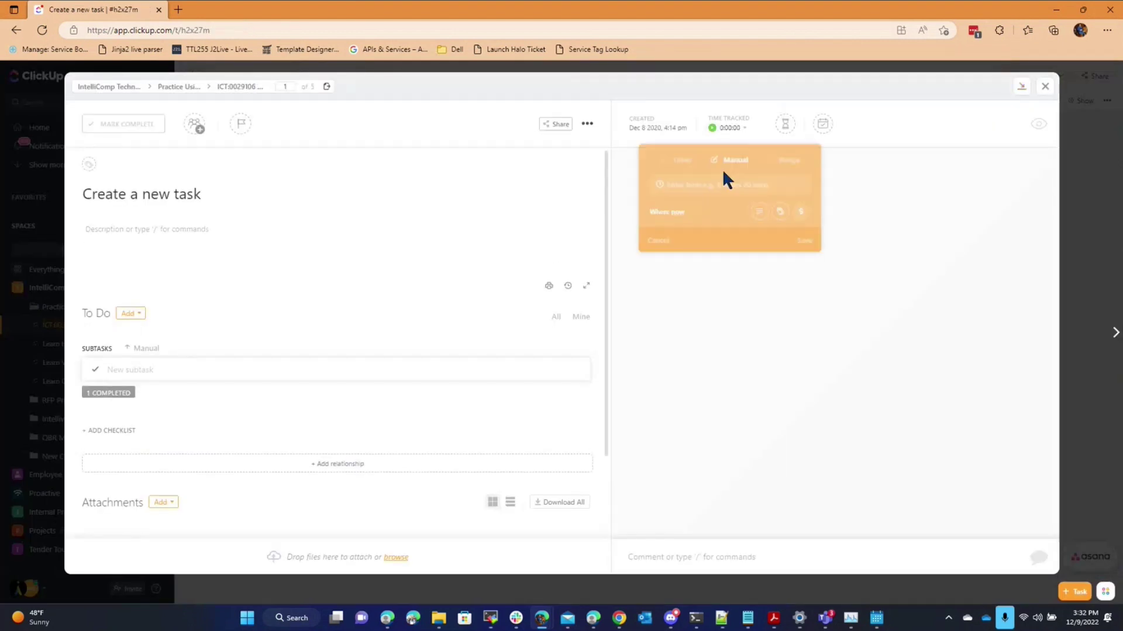
{"action": "left_click", "coordinate": [760, 212]}
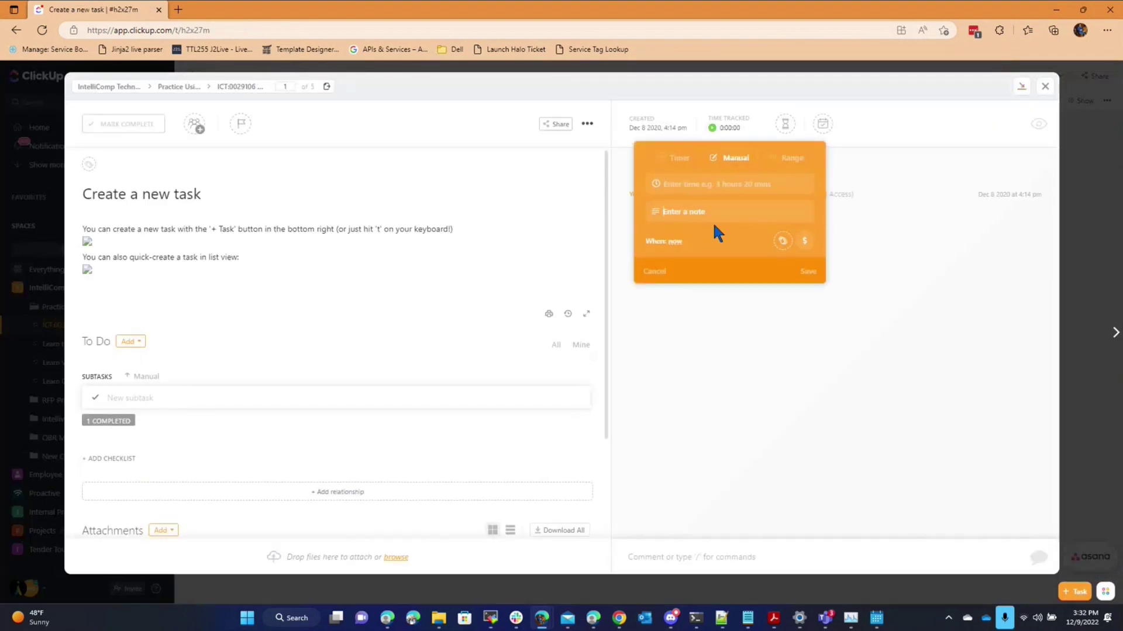
{"action": "type", "text": "These are notes of a cool inetegration"}
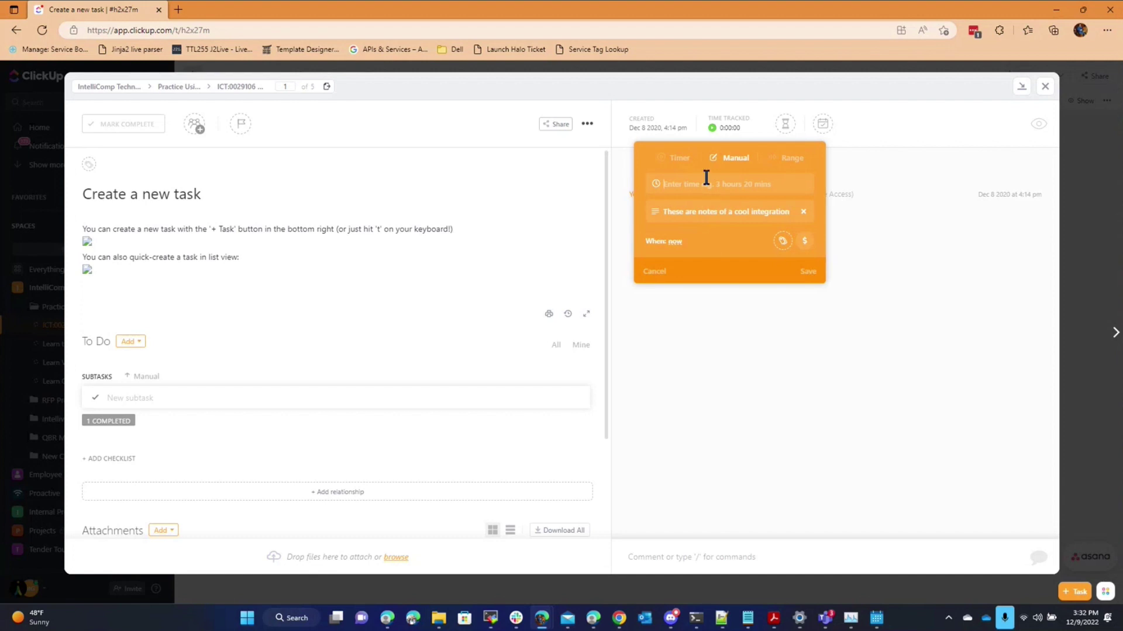
{"action": "type", "text": "30 min"}
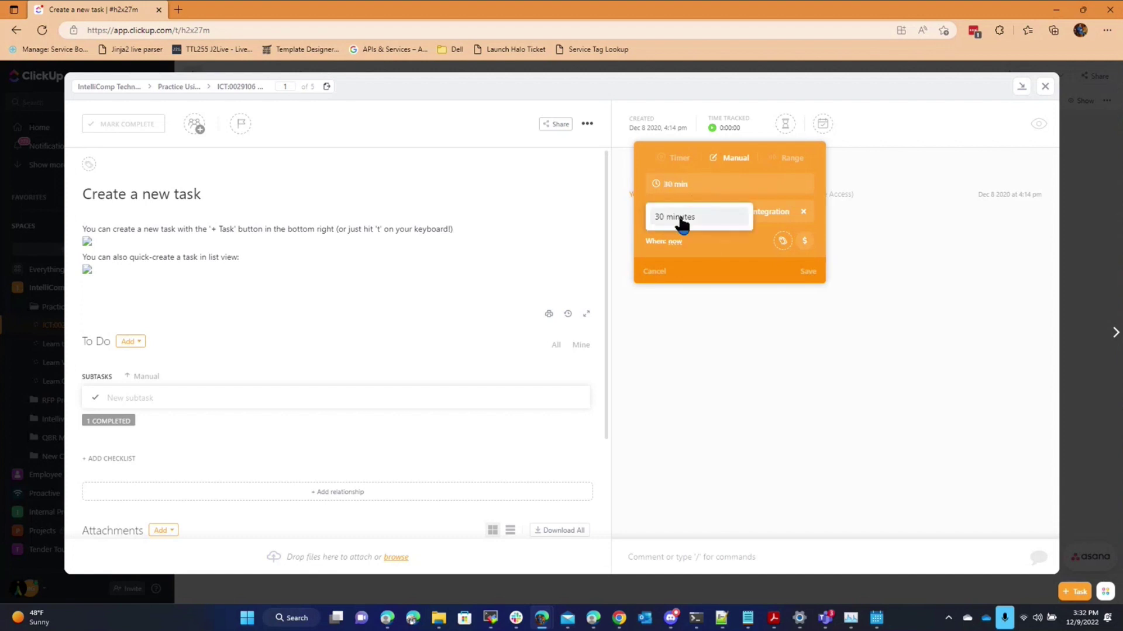
{"action": "left_click", "coordinate": [682, 219]}
{"action": "left_click", "coordinate": [806, 272]}
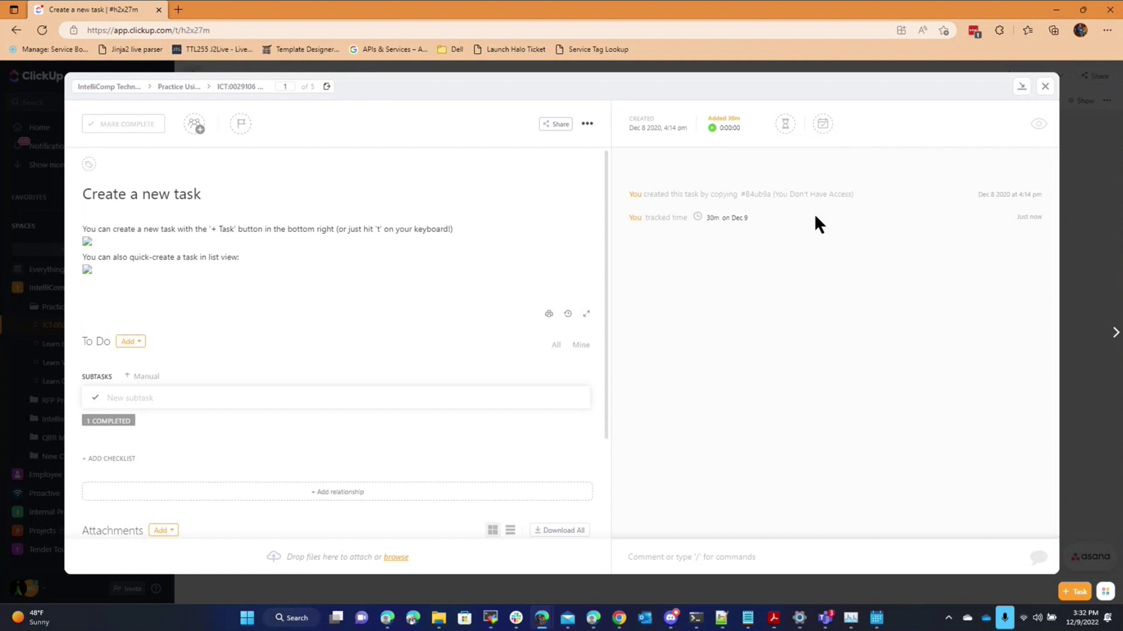
Expand the ticket's ClickUp Time Added entry, then move HaloPSA aside to show Mailgun webhooks.
{"action": "key", "text": "alt+Tab"}
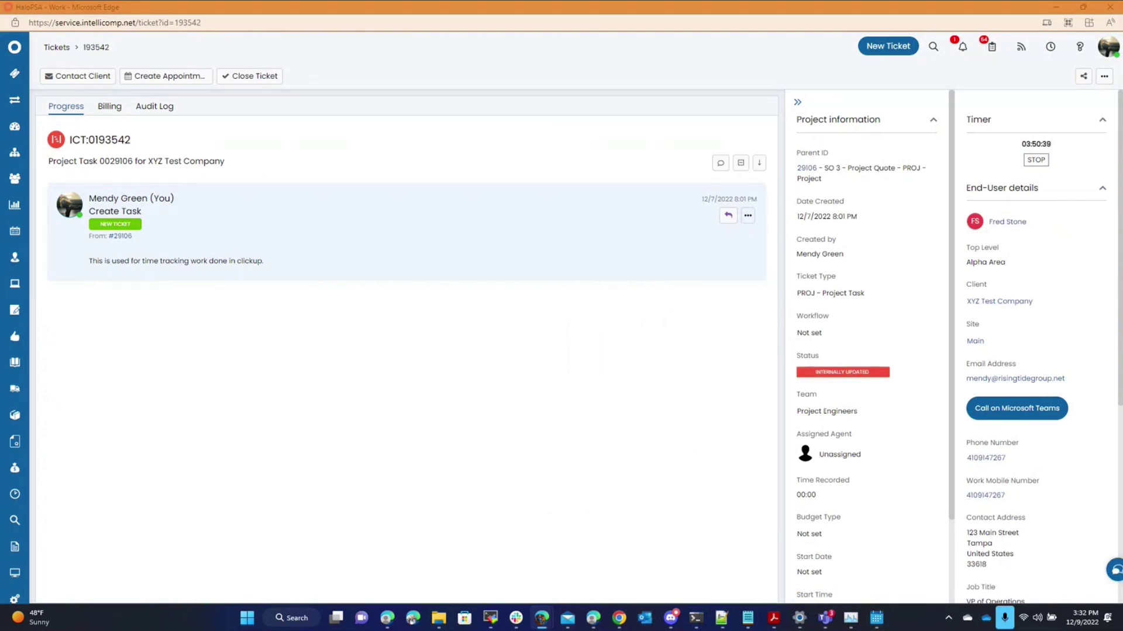
{"action": "key", "text": "alt+Tab"}
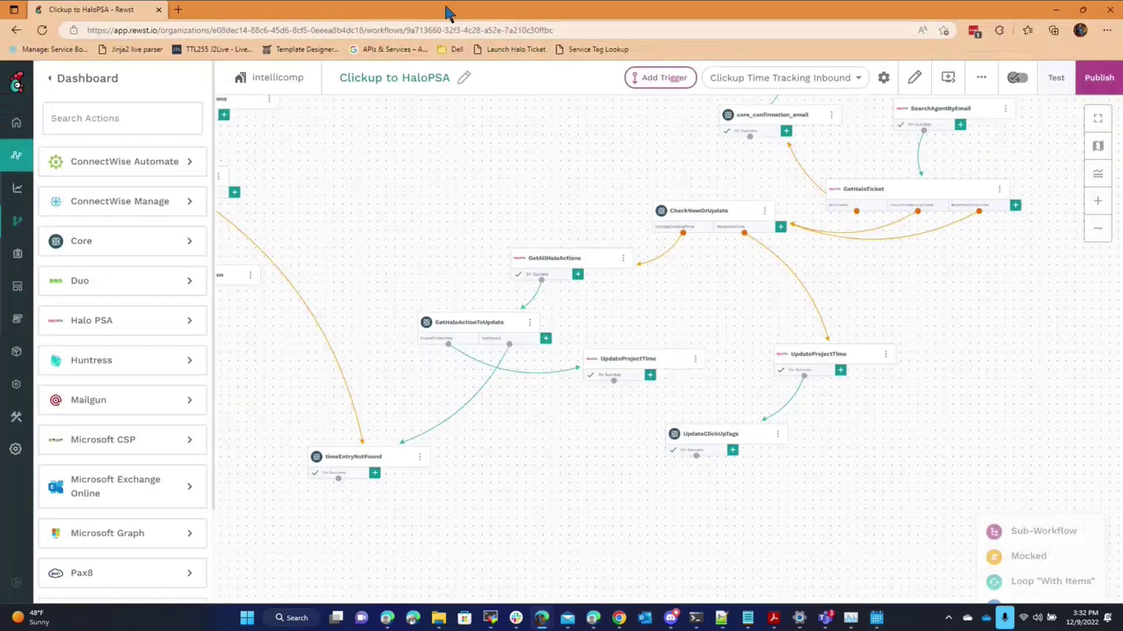
{"action": "left_click_drag", "start_coordinate": [446, 11], "coordinate": [1002, 271]}
{"action": "left_click", "coordinate": [466, 215]}
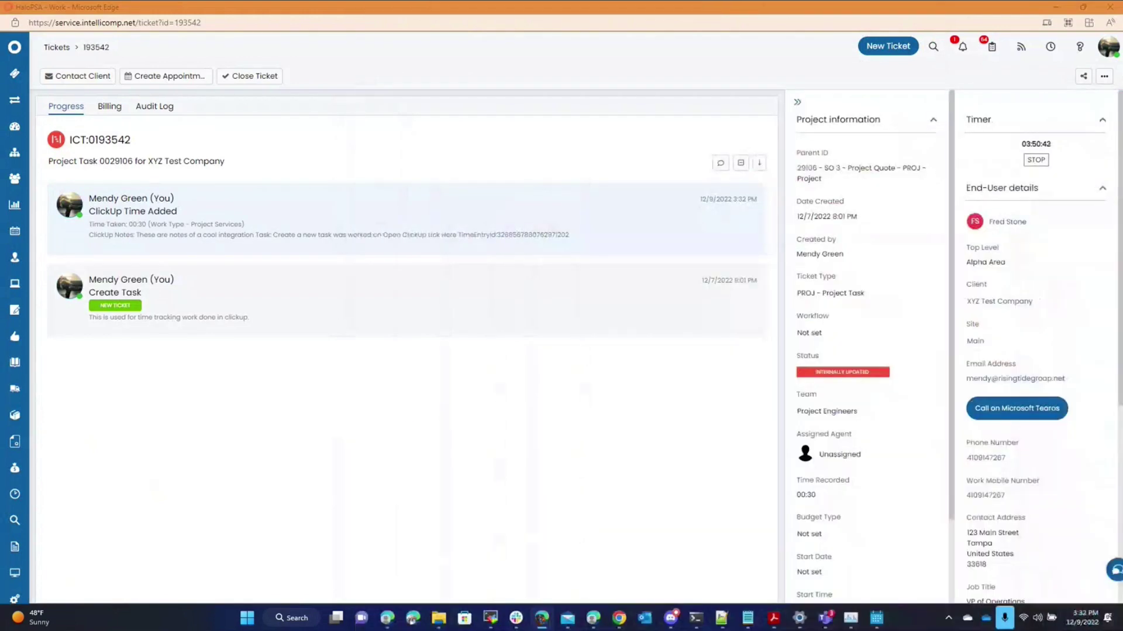
{"action": "left_click", "coordinate": [466, 214]}
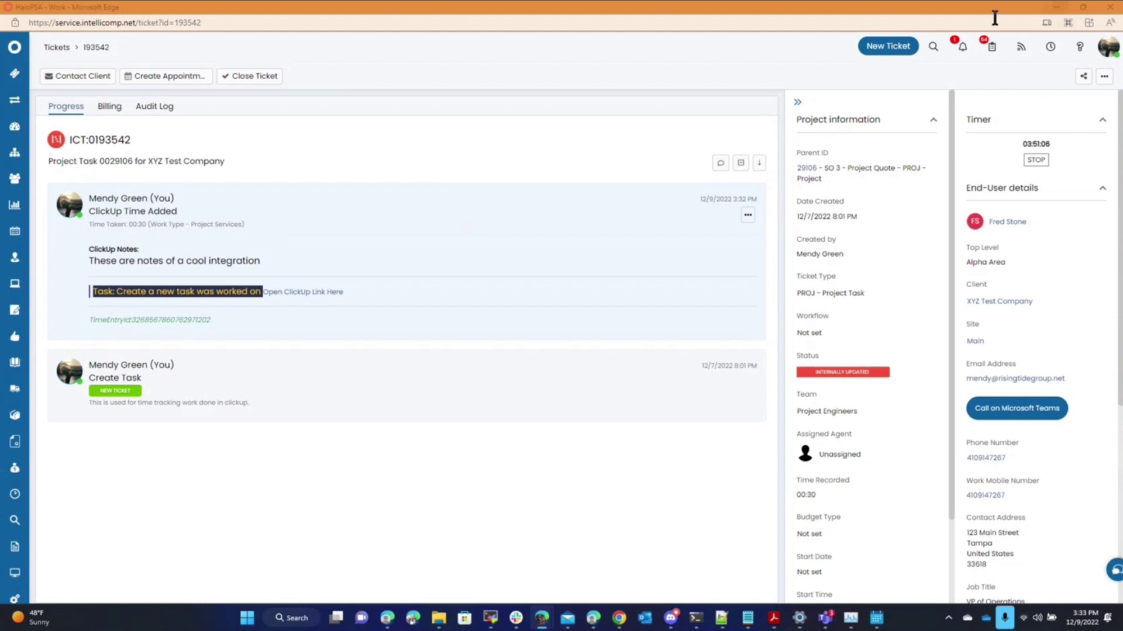
{"action": "left_click_drag", "start_coordinate": [970, 8], "coordinate": [994, 585]}
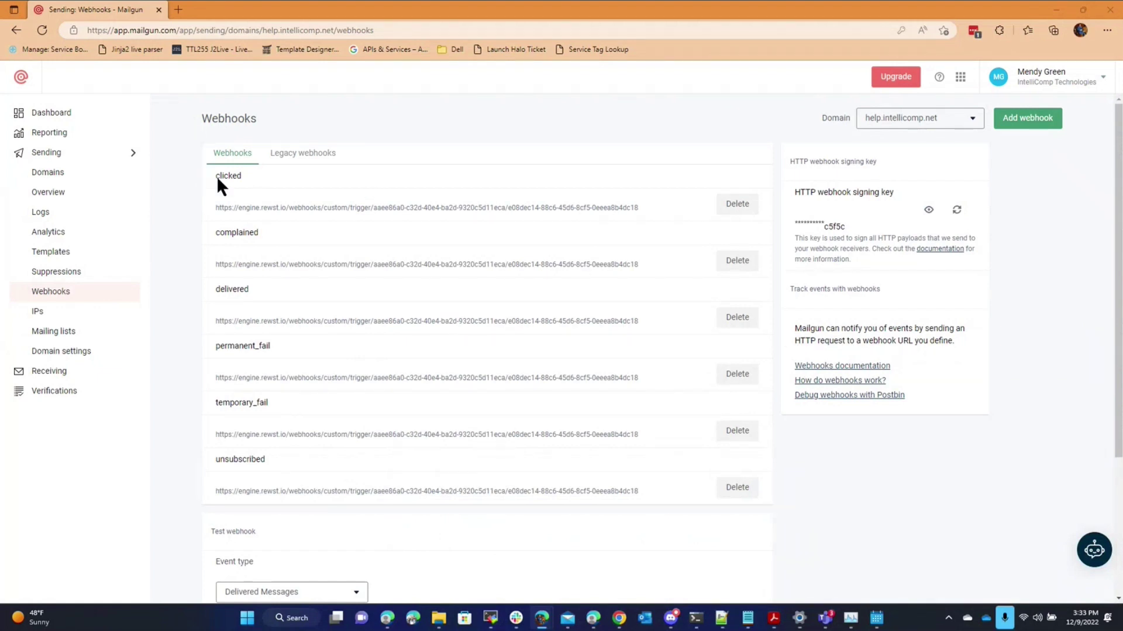
Review the Rewst webhook URLs and Add webhook event types, then cancel the new webhook.
{"action": "left_click_drag", "start_coordinate": [213, 180], "coordinate": [589, 346]}
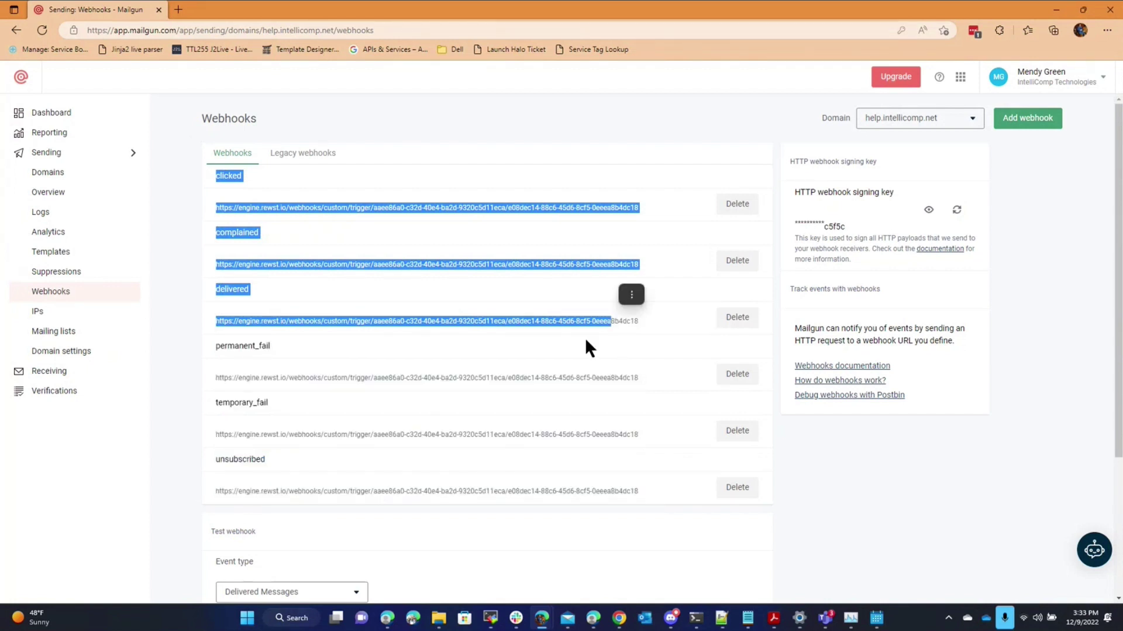
{"action": "left_click", "coordinate": [330, 291]}
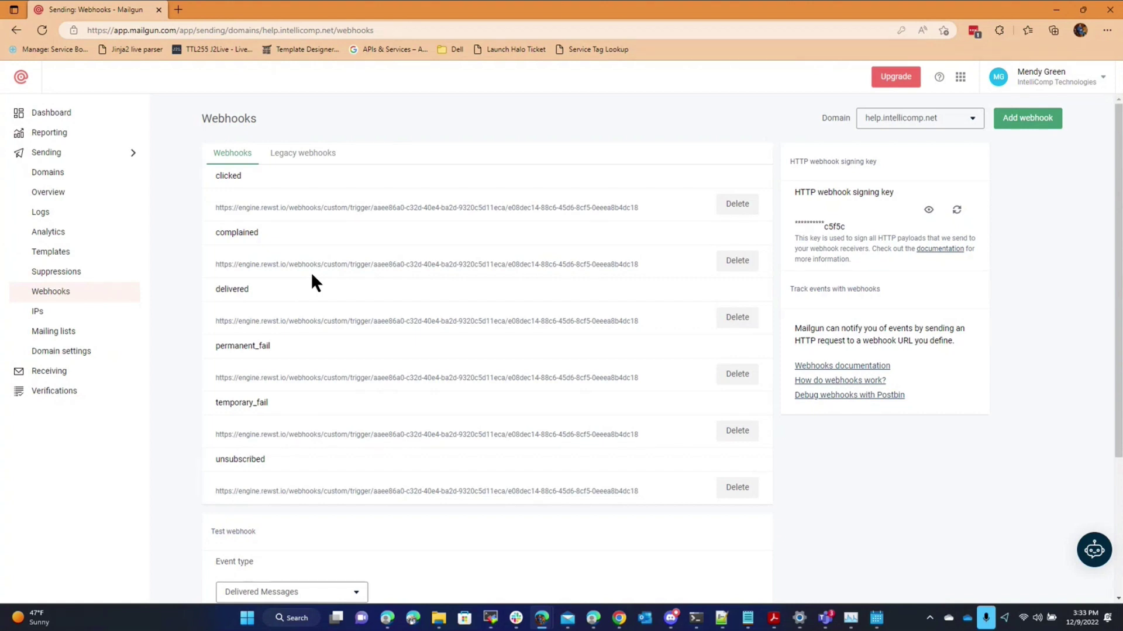
{"action": "left_click", "coordinate": [1017, 117]}
{"action": "left_click", "coordinate": [553, 291]}
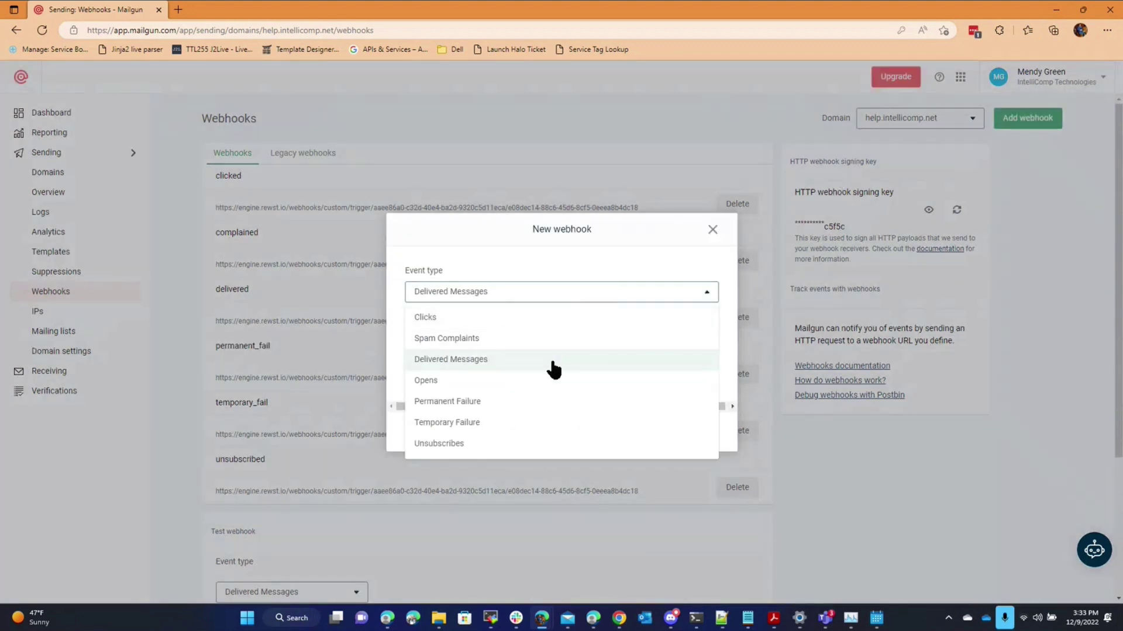
{"action": "mouse_move", "coordinate": [572, 368]}
{"action": "left_click", "coordinate": [712, 230]}
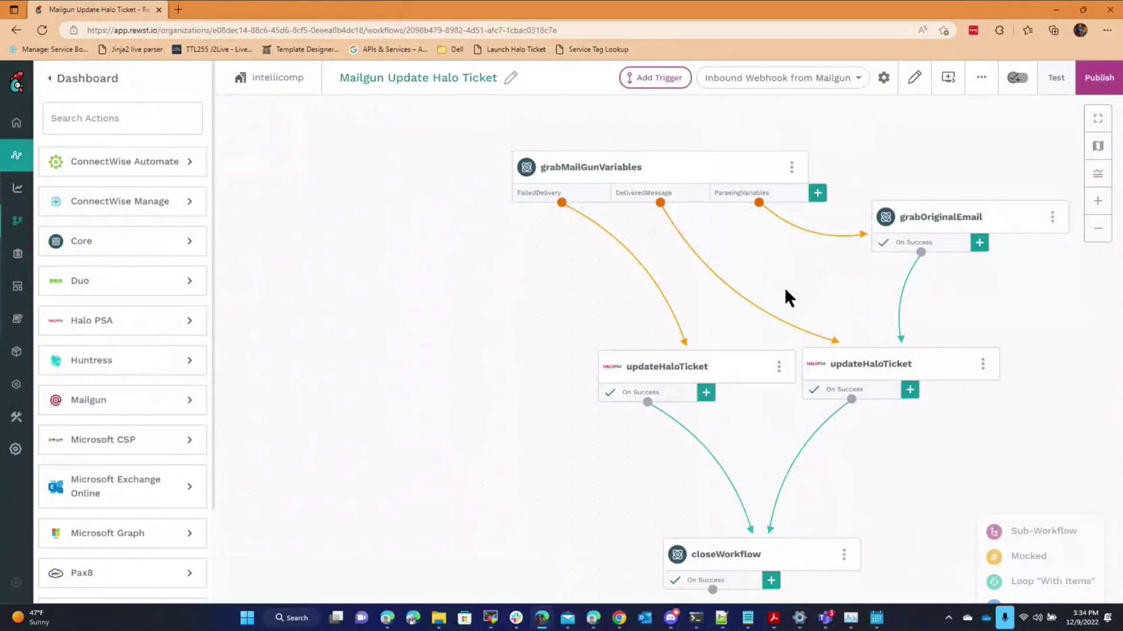
{"action": "left_click_drag", "start_coordinate": [784, 289], "coordinate": [698, 280]}
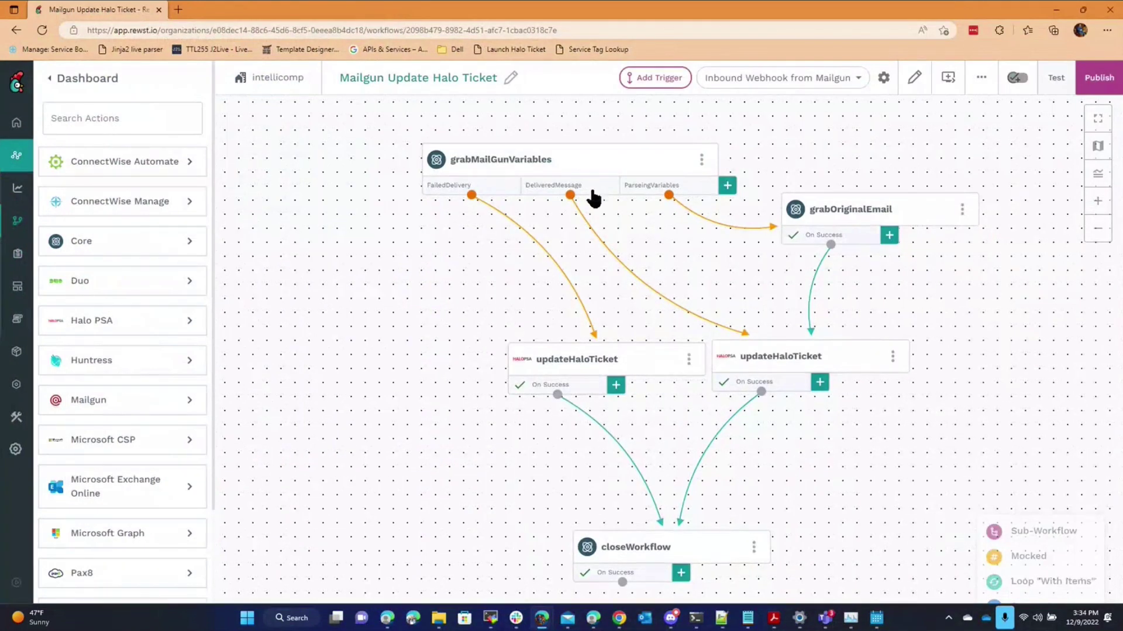
{"action": "left_click_drag", "start_coordinate": [639, 219], "coordinate": [581, 222]}
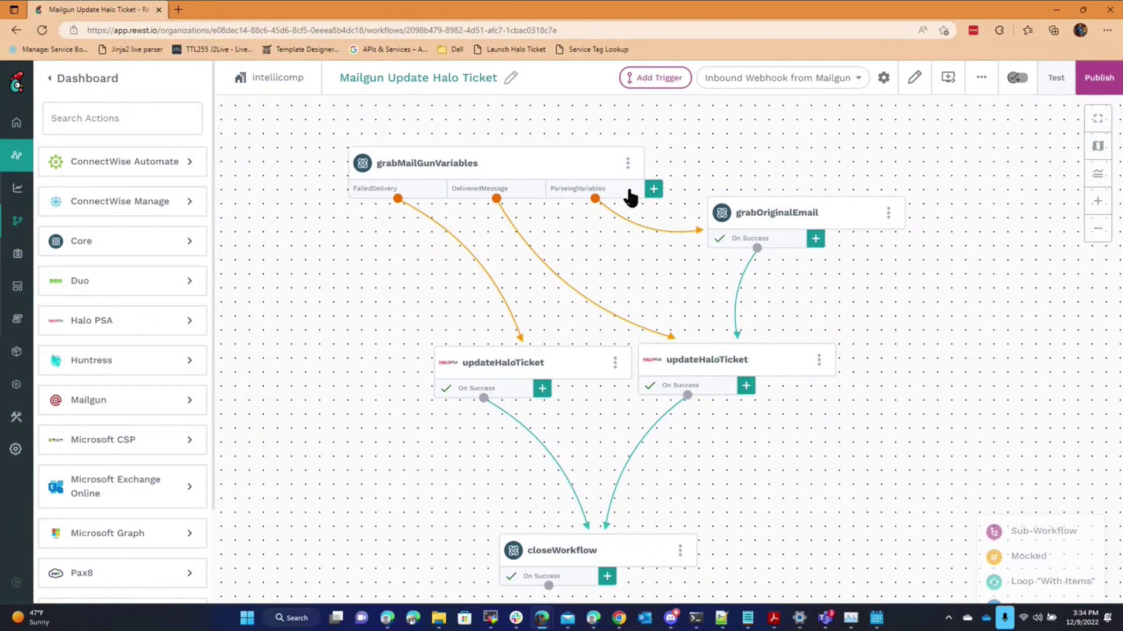
{"action": "left_click_drag", "start_coordinate": [631, 237], "coordinate": [596, 217]}
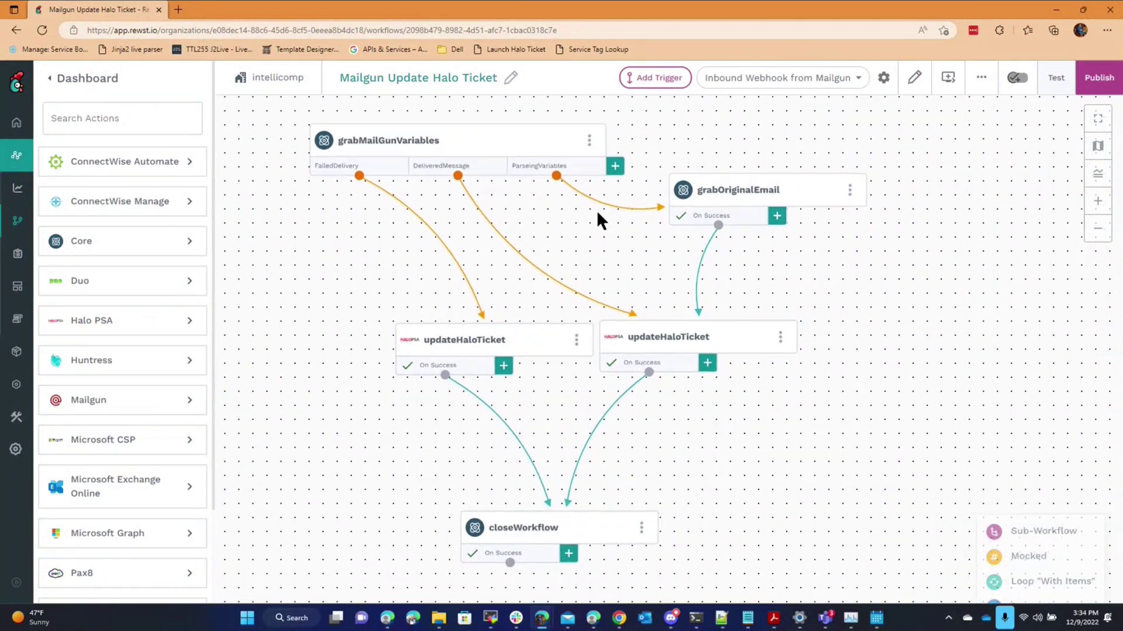